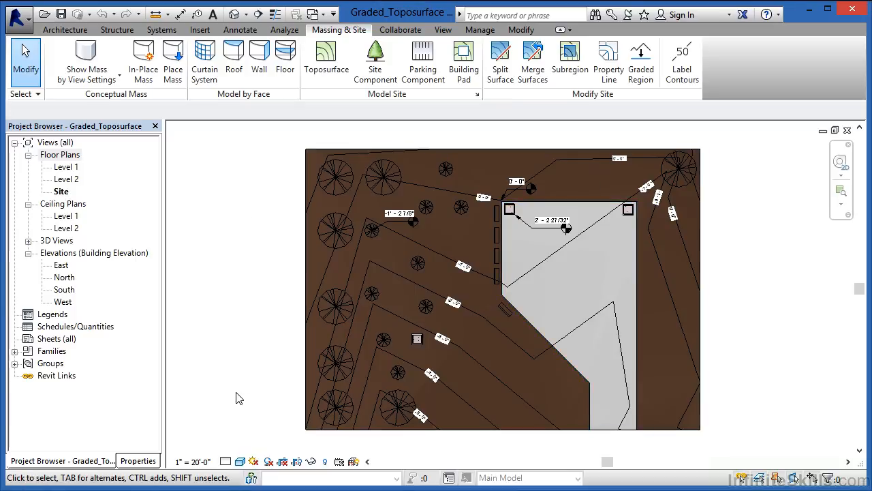
Check the phase and phase filter settings of the Site floor plan.
{"action": "left_click", "coordinate": [138, 462]}
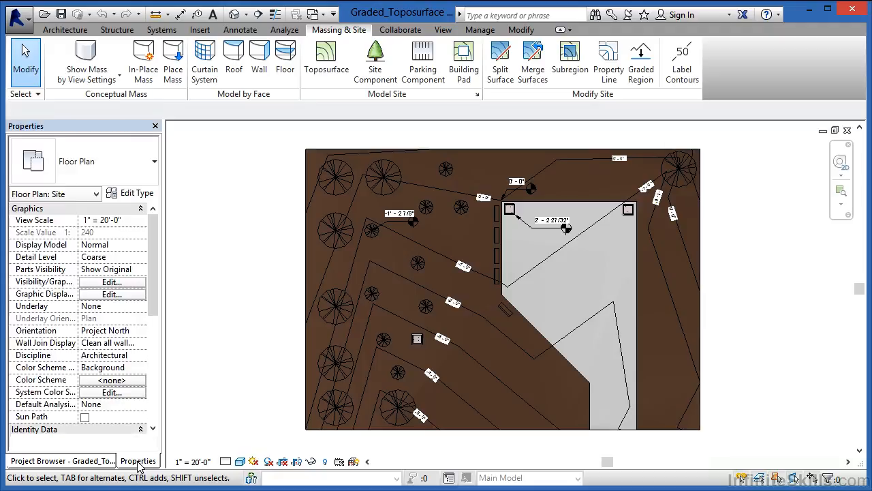
{"action": "left_click_drag", "start_coordinate": [156, 292], "coordinate": [156, 416]}
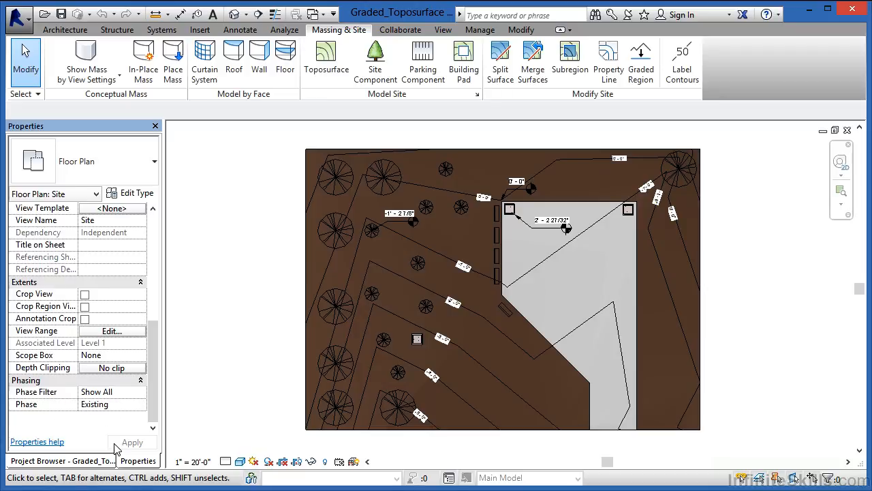
{"action": "left_click", "coordinate": [99, 461]}
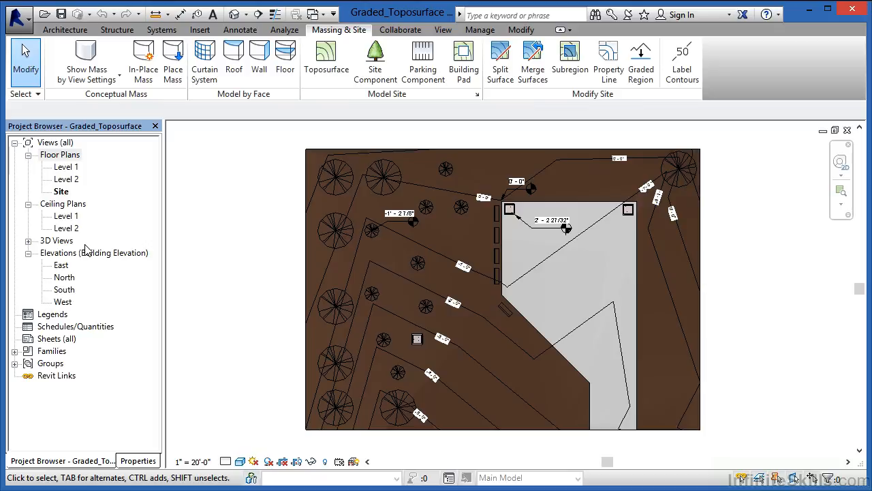
Create two plain duplicates of the Site floor plan view, without detailing.
{"action": "right_click", "coordinate": [63, 193]}
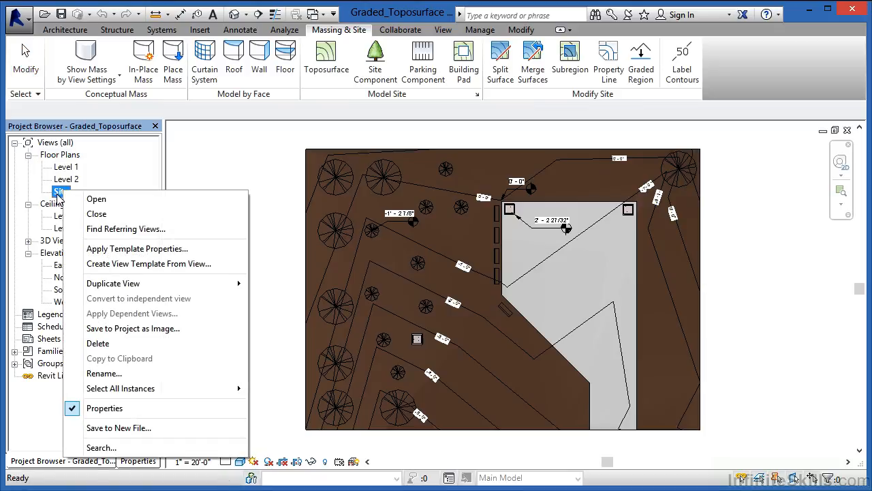
{"action": "mouse_move", "coordinate": [220, 289]}
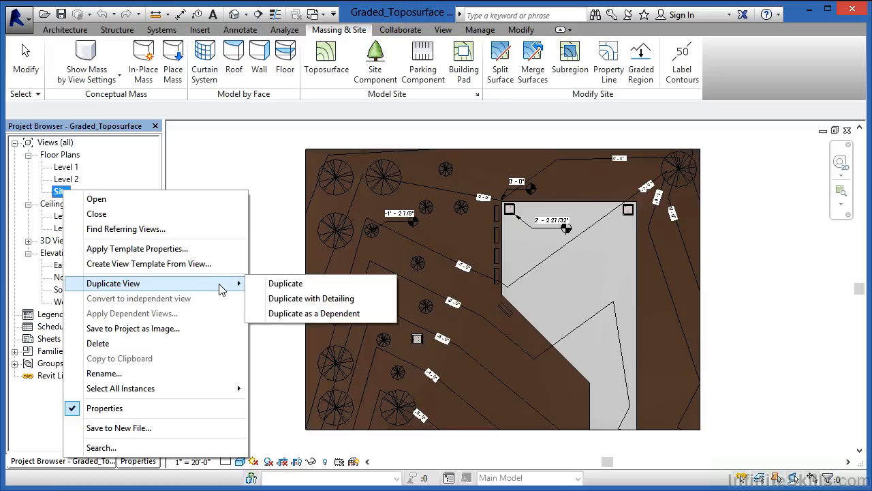
{"action": "left_click", "coordinate": [298, 284]}
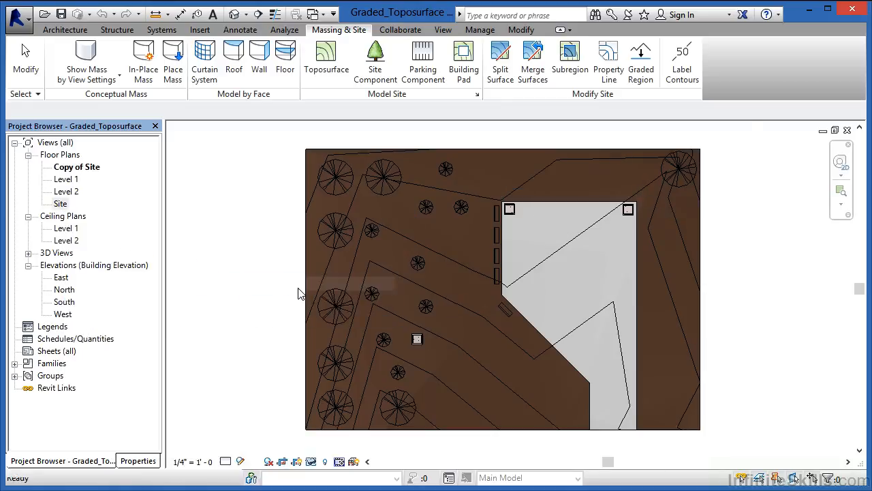
{"action": "right_click", "coordinate": [61, 205]}
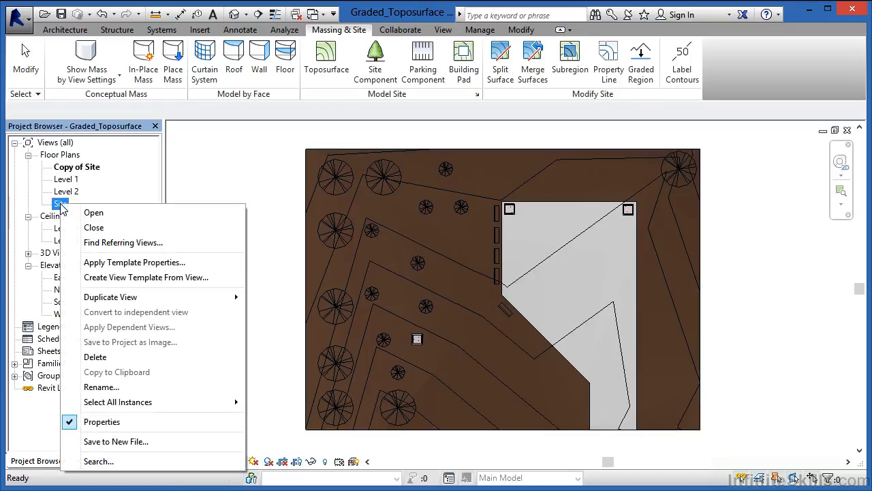
{"action": "mouse_move", "coordinate": [233, 297]}
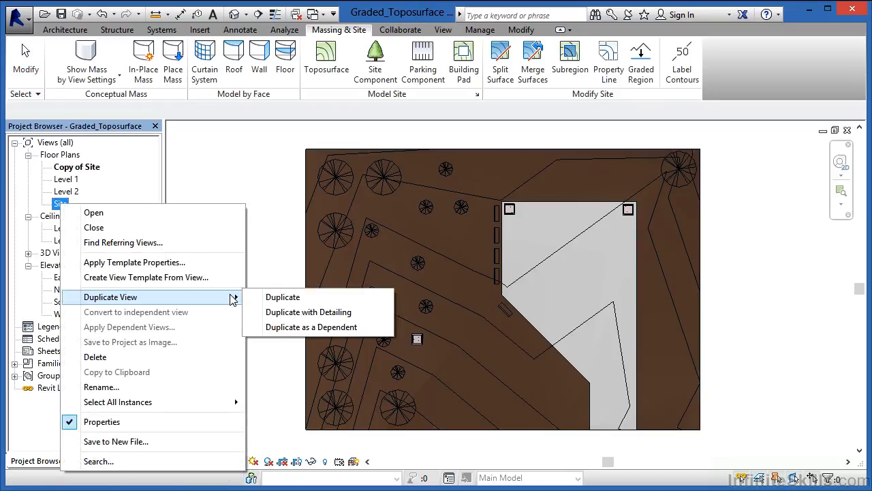
{"action": "left_click", "coordinate": [282, 297]}
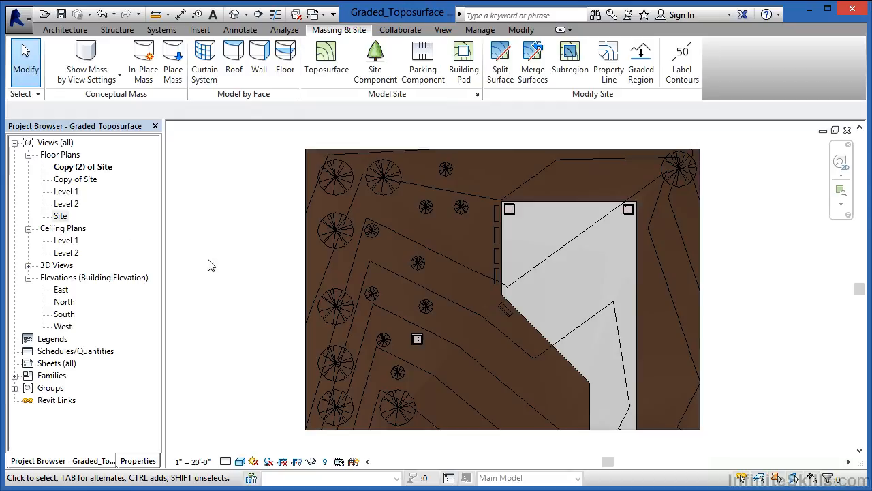
Rename the first duplicate, Copy of Site, as Demo.
{"action": "left_click", "coordinate": [75, 181]}
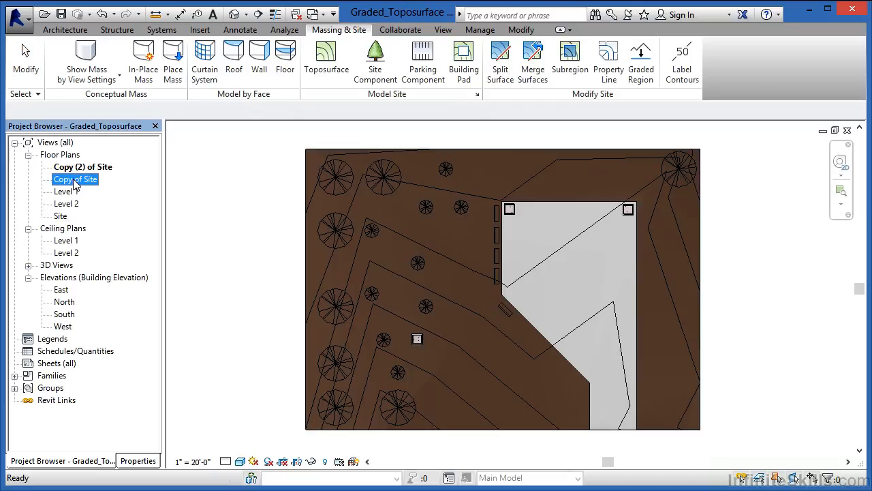
{"action": "right_click", "coordinate": [74, 182]}
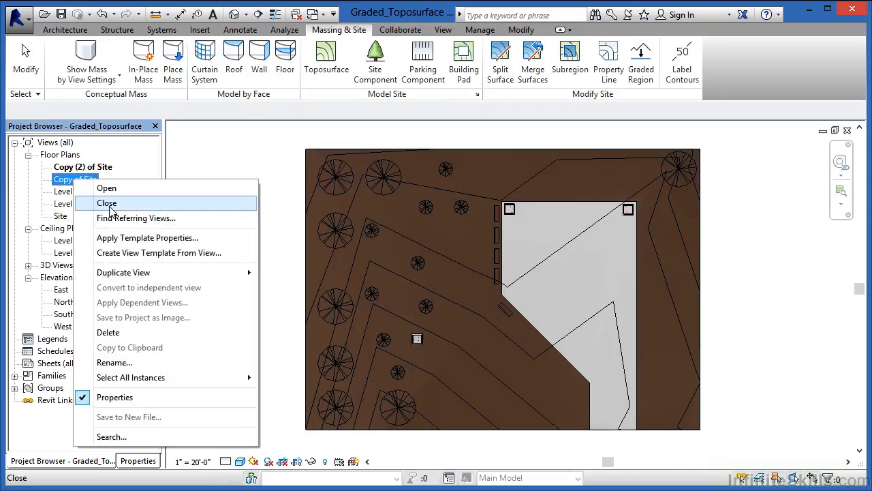
{"action": "left_click", "coordinate": [155, 363]}
{"action": "type", "text": "Demo"}
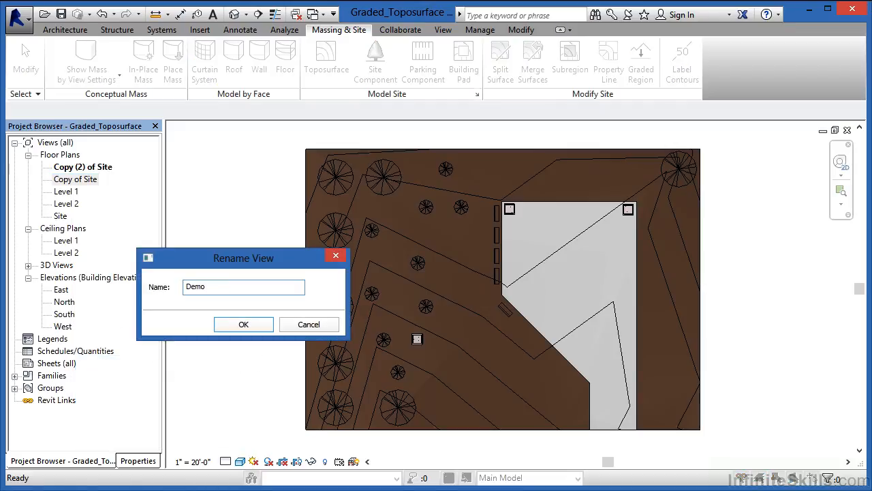
{"action": "left_click", "coordinate": [241, 325]}
Rename the second duplicate, Copy (2) of Site, as New Construction.
{"action": "left_click", "coordinate": [87, 170]}
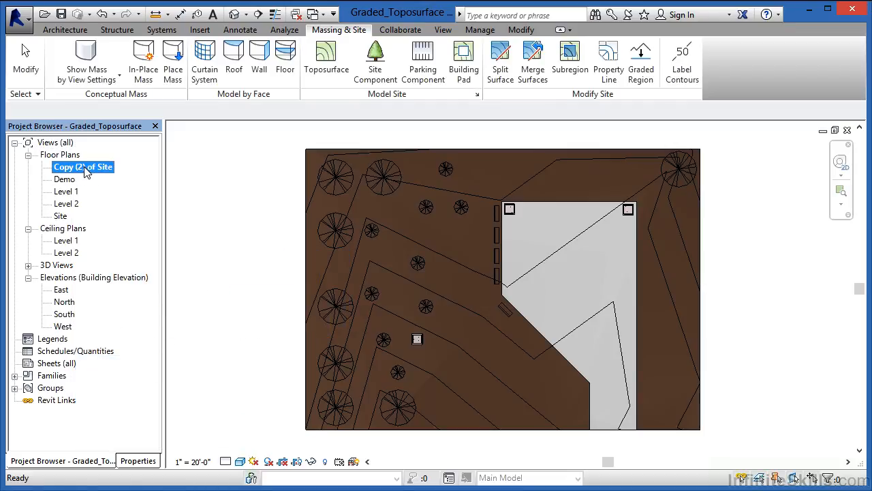
{"action": "right_click", "coordinate": [86, 171]}
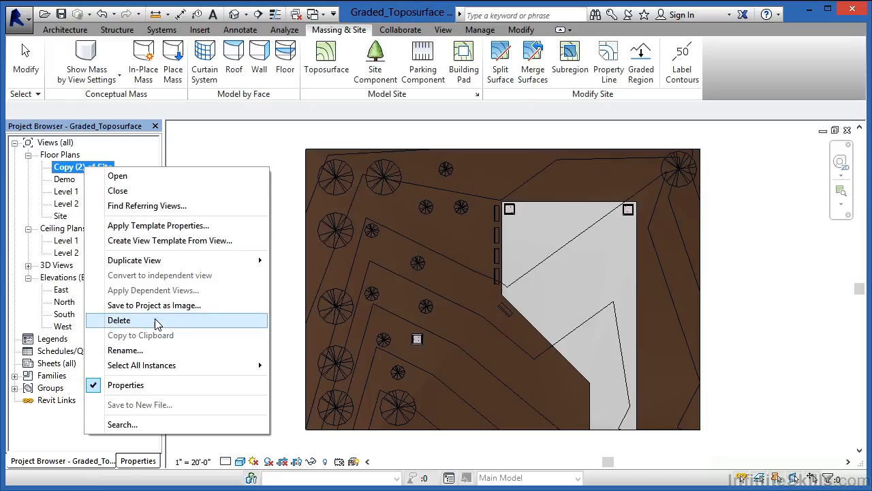
{"action": "left_click", "coordinate": [150, 350]}
{"action": "type", "text": "Ne"}
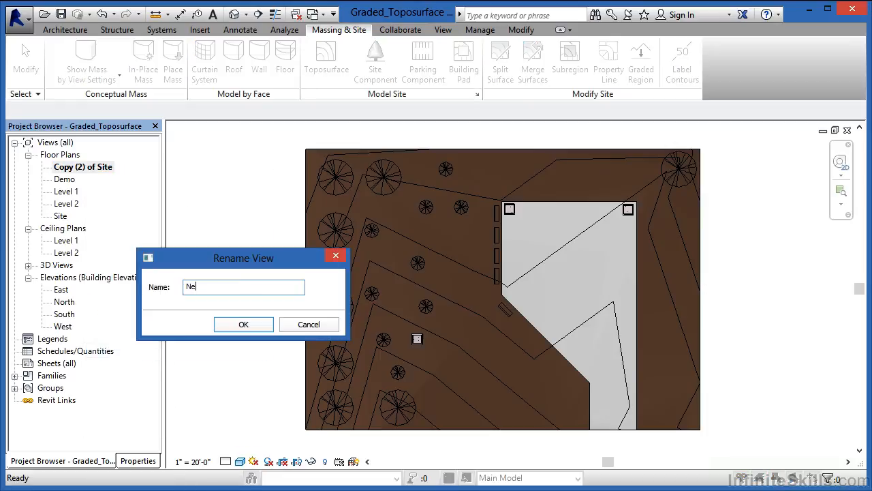
{"action": "type", "text": "w Construction"}
{"action": "left_click", "coordinate": [245, 324]}
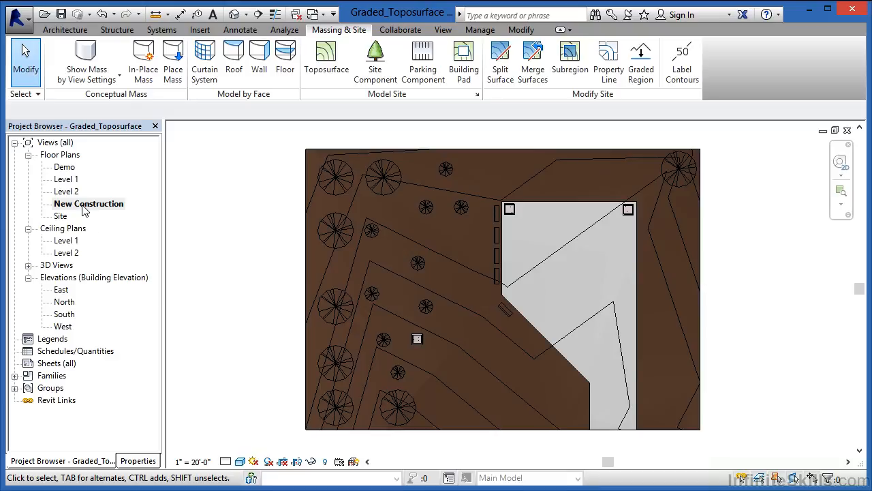
Set the phase of the New Construction floor plan to New Construction and apply it.
{"action": "left_click", "coordinate": [138, 461]}
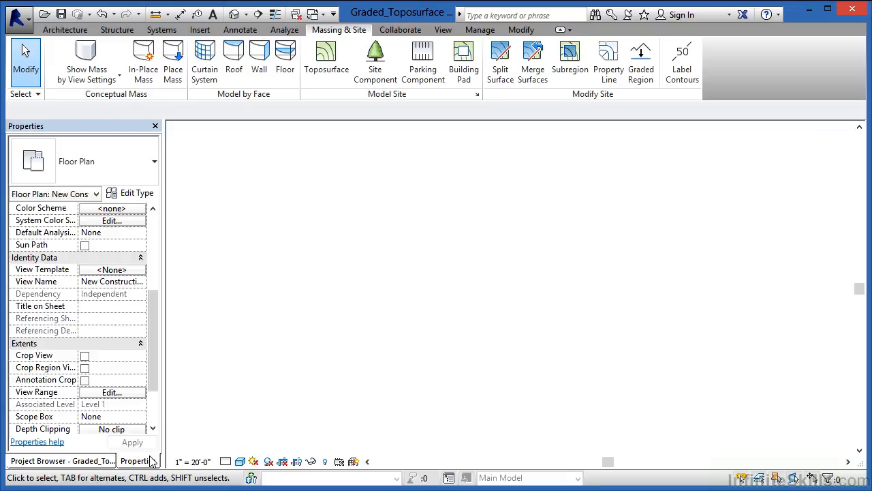
{"action": "left_click_drag", "start_coordinate": [150, 359], "coordinate": [150, 413]}
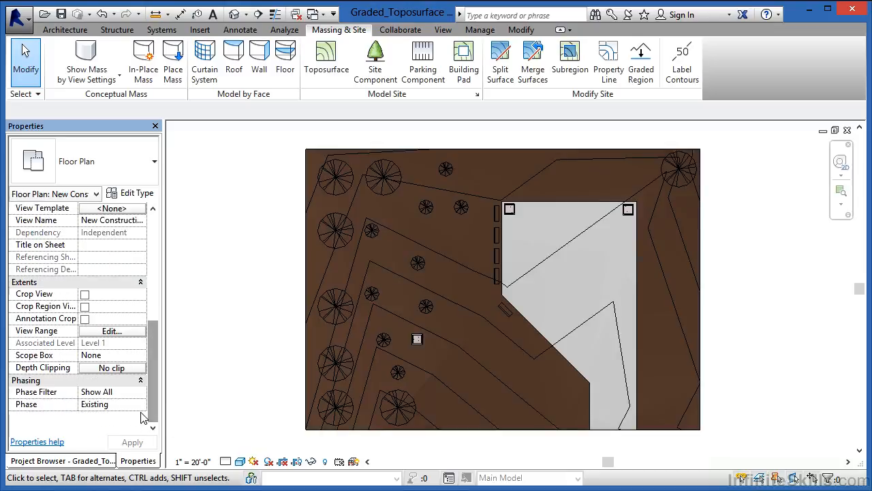
{"action": "left_click", "coordinate": [119, 404]}
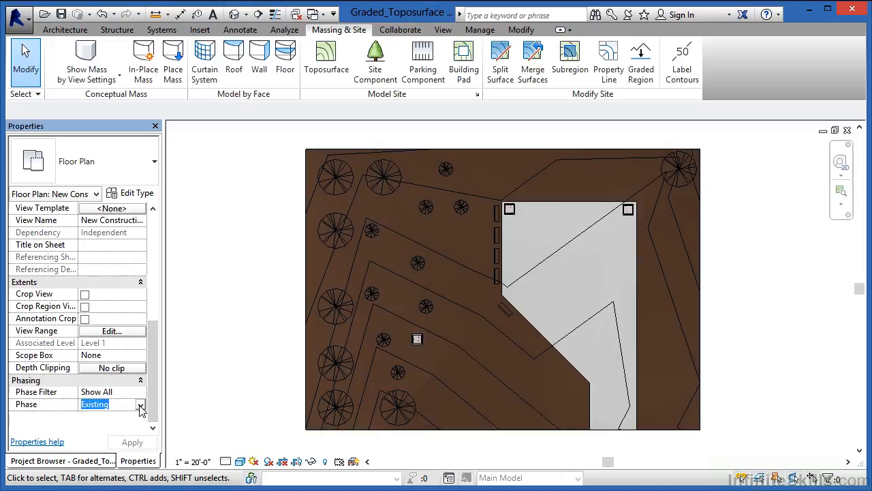
{"action": "left_click", "coordinate": [140, 405]}
{"action": "left_click", "coordinate": [113, 436]}
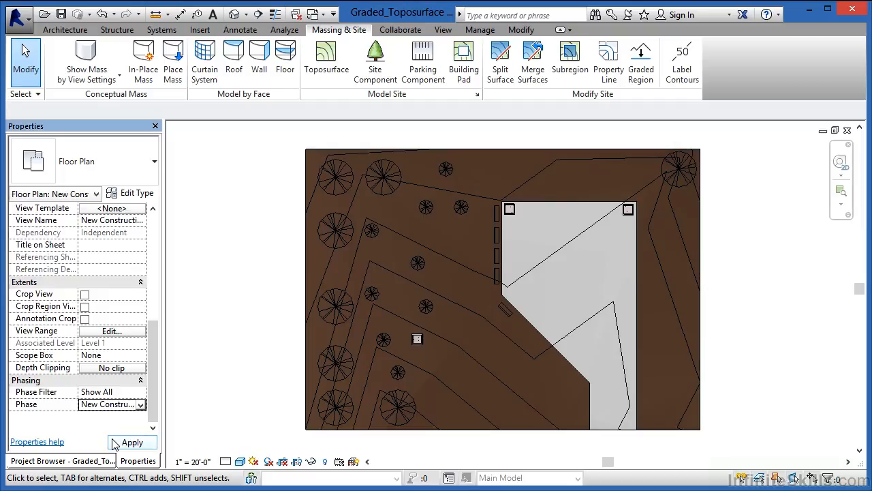
{"action": "left_click", "coordinate": [129, 443]}
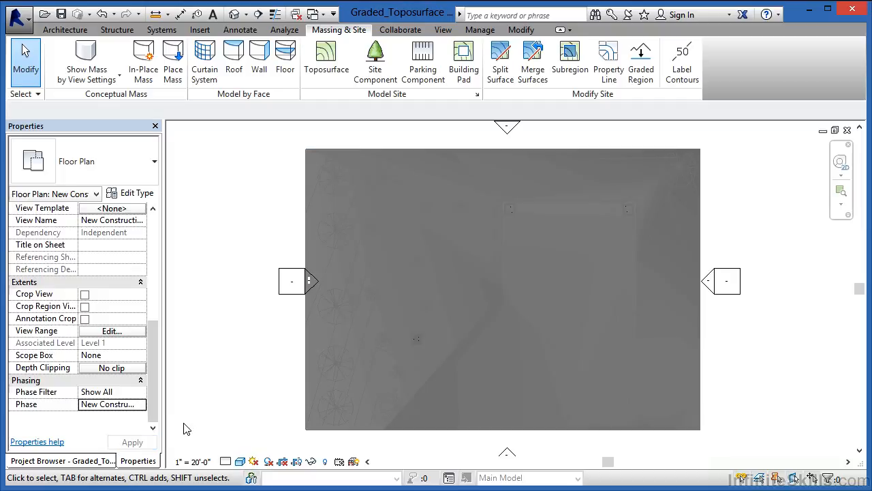
Open the Demo floor plan, set its phase to Demo and apply it.
{"action": "left_click", "coordinate": [87, 461]}
{"action": "double_click", "coordinate": [66, 168]}
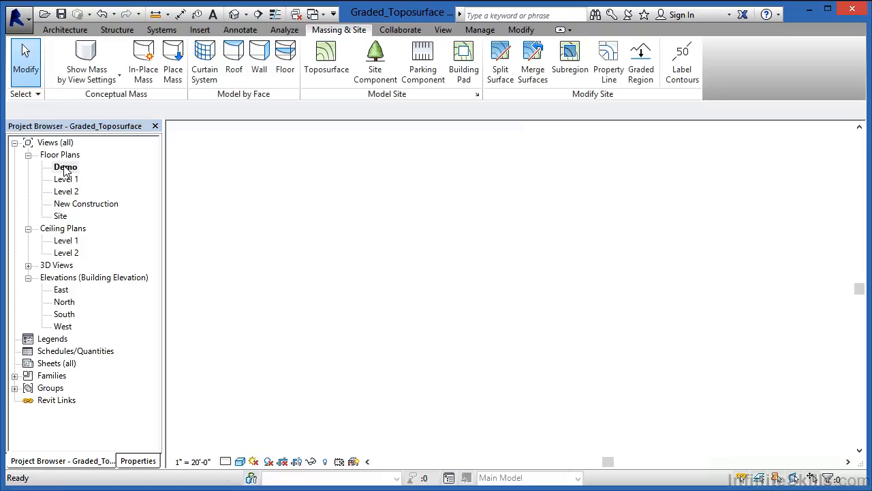
{"action": "left_click", "coordinate": [139, 461]}
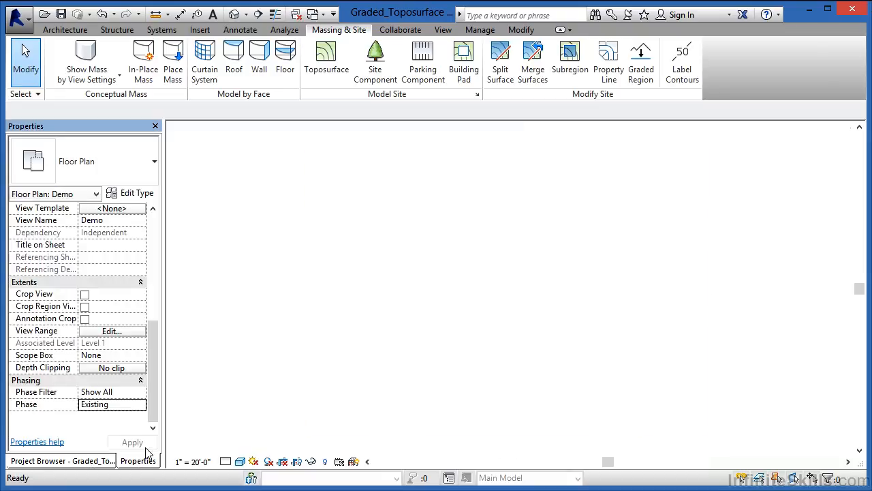
{"action": "left_click", "coordinate": [130, 404]}
{"action": "left_click", "coordinate": [140, 405]}
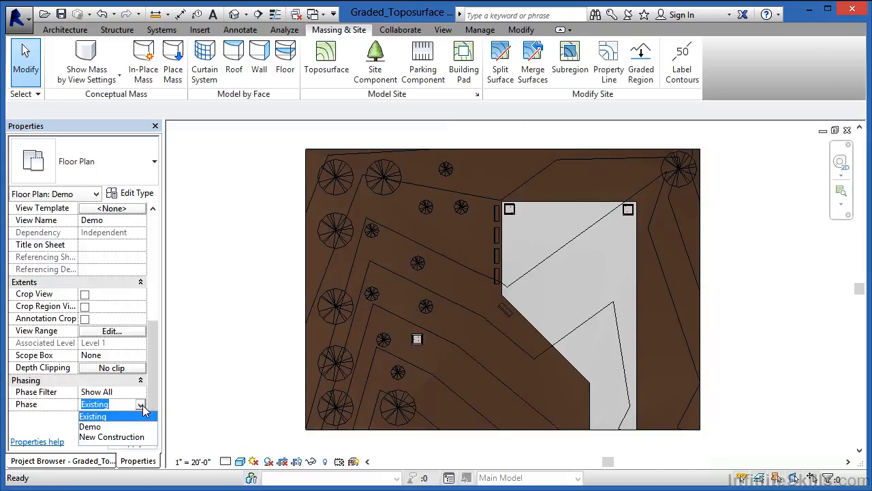
{"action": "left_click", "coordinate": [103, 426]}
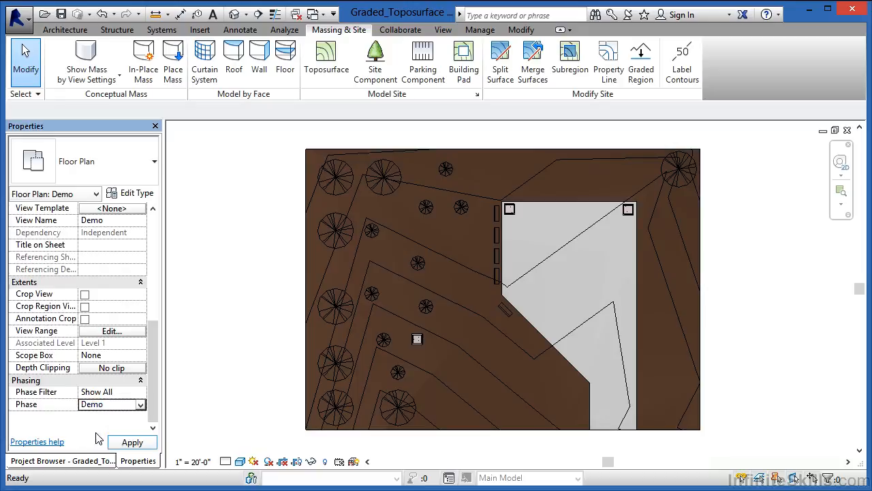
{"action": "left_click", "coordinate": [135, 443]}
Compare the Site floor plan with the Demo floor plan, ending in the Demo view.
{"action": "left_click", "coordinate": [102, 460]}
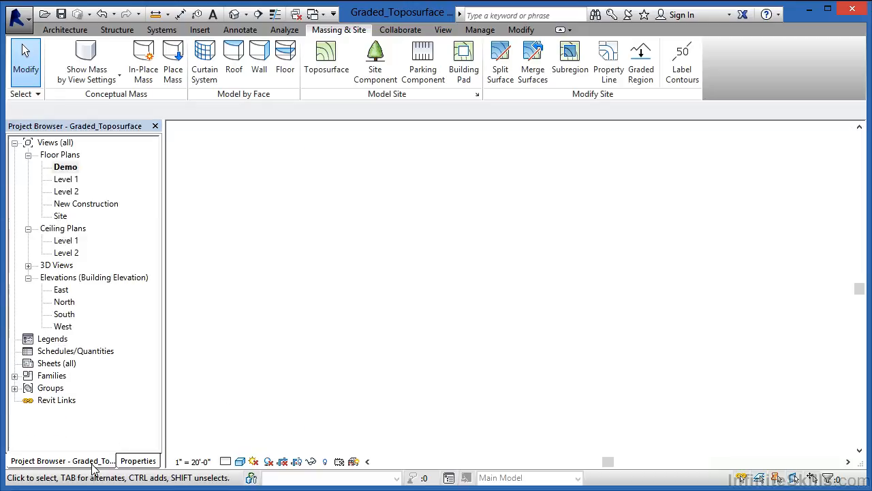
{"action": "double_click", "coordinate": [68, 220]}
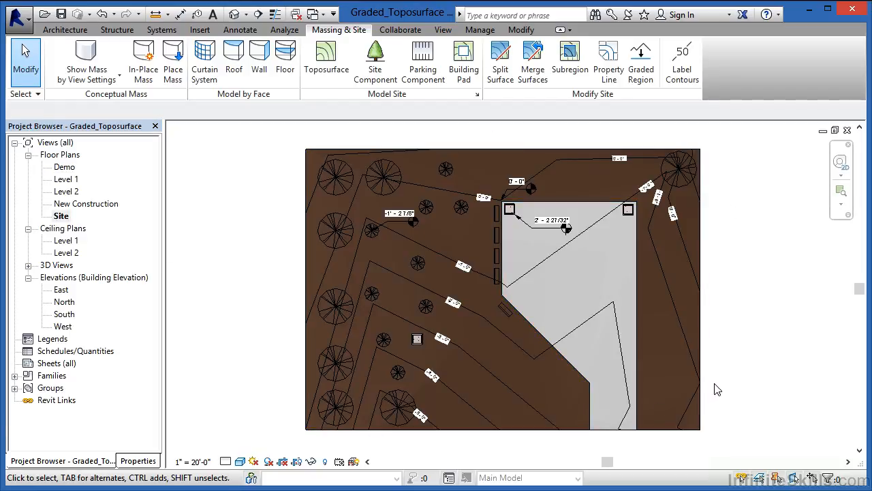
{"action": "double_click", "coordinate": [65, 167]}
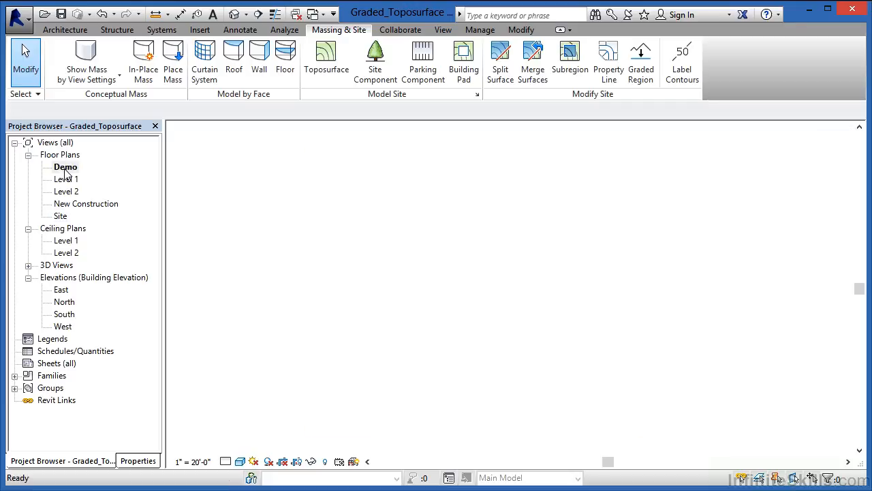
{"action": "scroll", "coordinate": [549, 152], "scroll_direction": "up", "scroll_amount": 5}
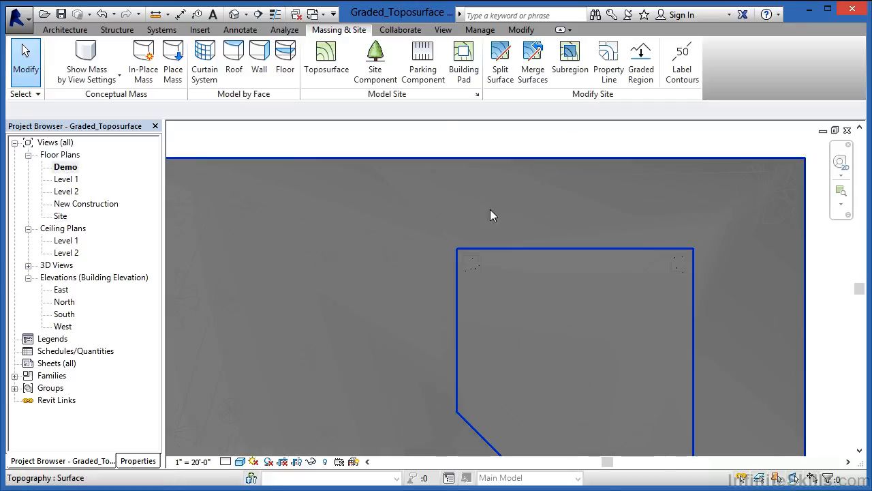
{"action": "scroll", "coordinate": [478, 214], "scroll_direction": "down", "scroll_amount": 6}
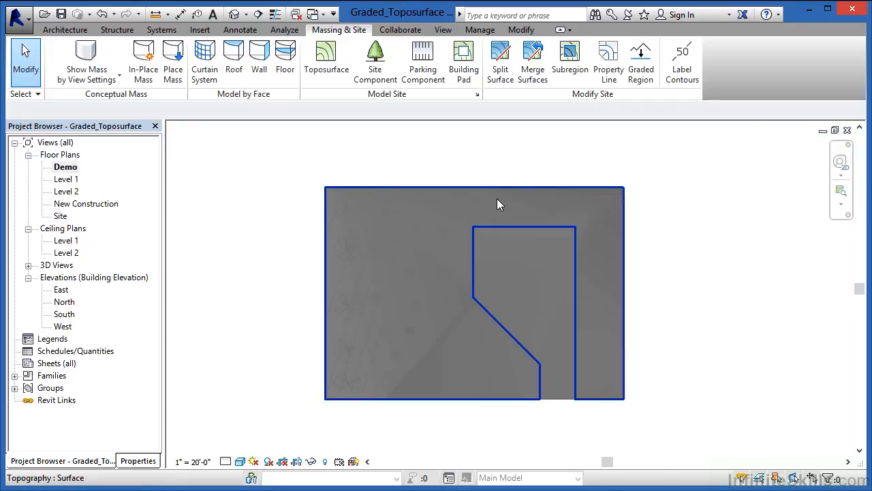
Start a graded region that creates a new toposurface exactly like the existing one, using the site toposurface.
{"action": "left_click", "coordinate": [479, 190]}
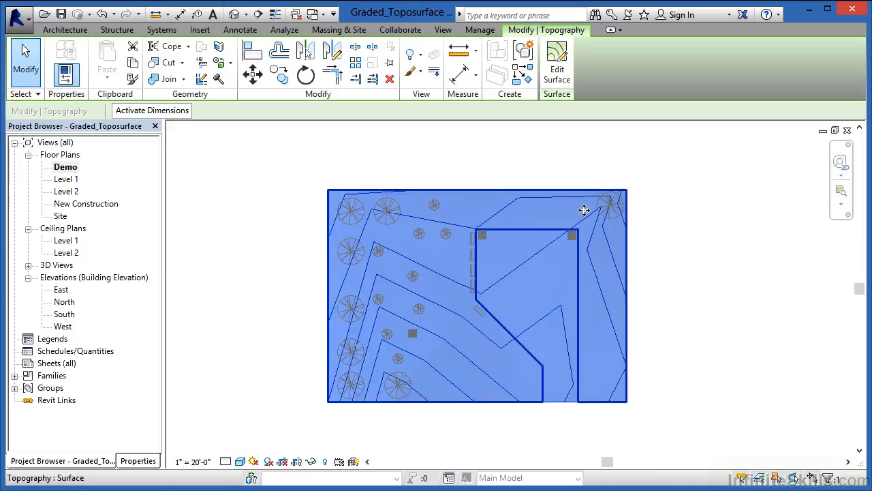
{"action": "left_click", "coordinate": [340, 33]}
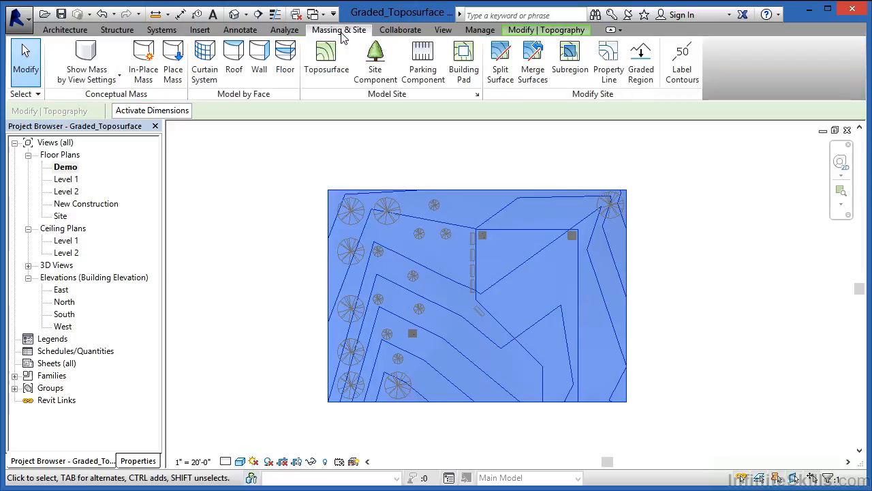
{"action": "left_click", "coordinate": [640, 76]}
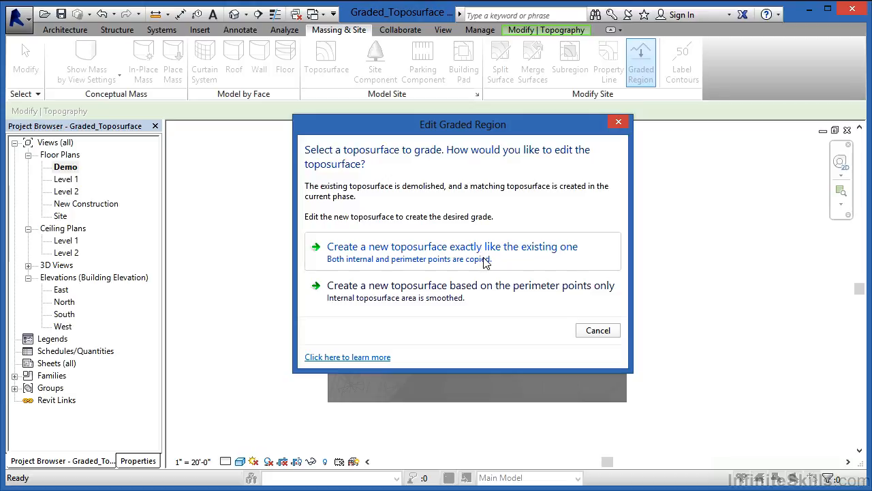
{"action": "left_click_drag", "start_coordinate": [469, 132], "coordinate": [149, 128]}
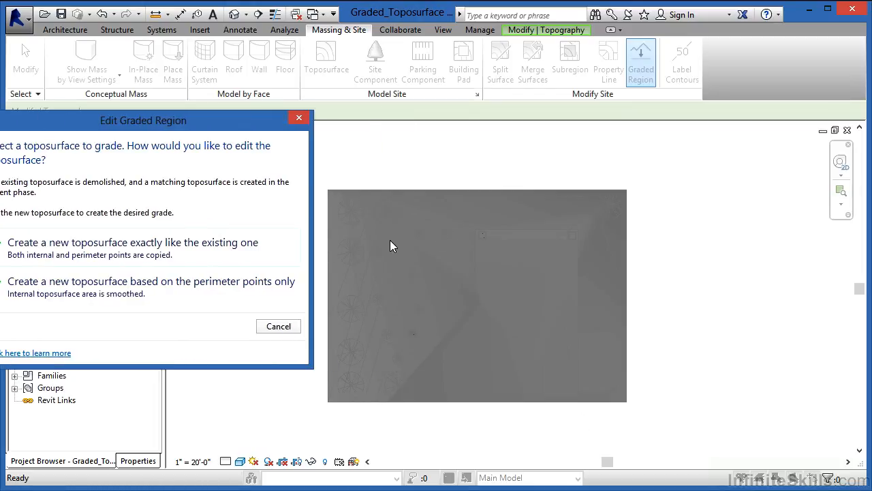
{"action": "left_click_drag", "start_coordinate": [149, 125], "coordinate": [355, 102]}
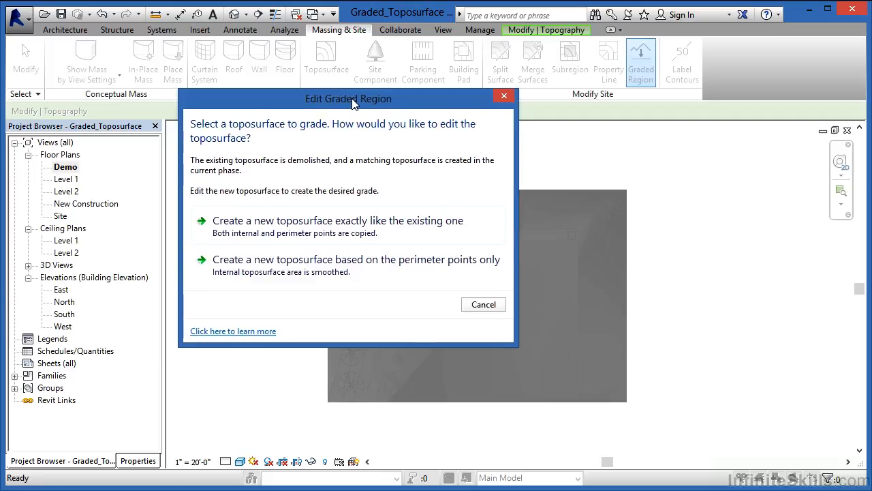
{"action": "left_click", "coordinate": [293, 225]}
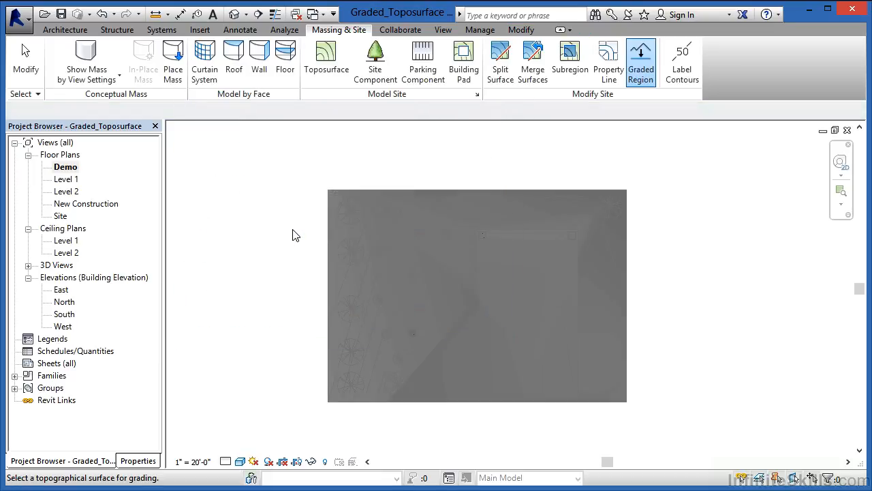
{"action": "left_click", "coordinate": [498, 199]}
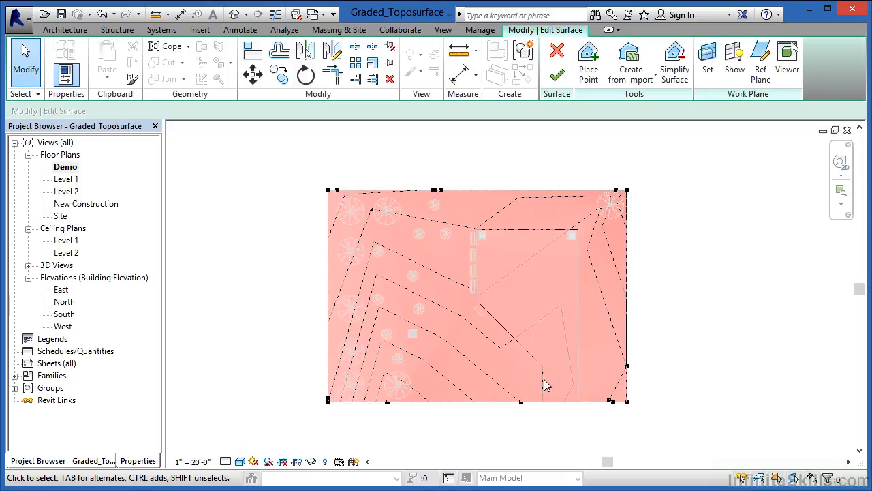
Reshape the copied surface by moving the northwest interior point southwest, the point near the southeast corner north, and the east boundary point inward.
{"action": "left_click", "coordinate": [371, 211]}
{"action": "left_click_drag", "start_coordinate": [371, 208], "coordinate": [339, 232]}
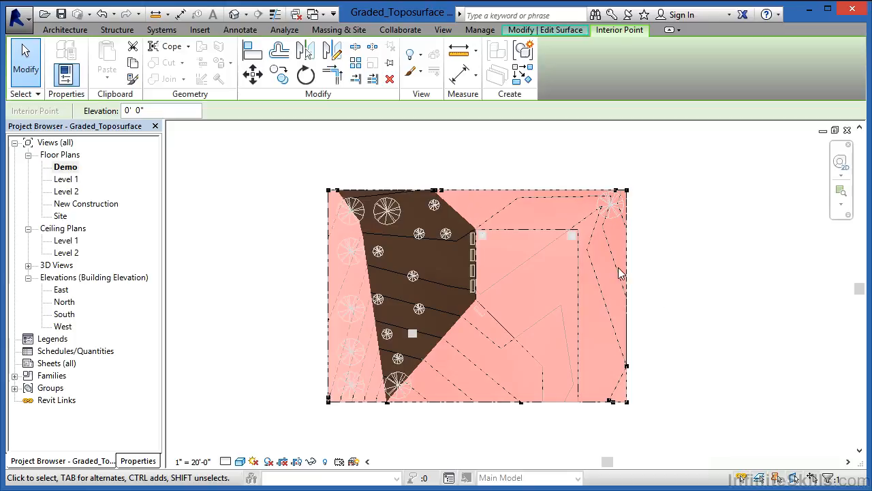
{"action": "left_click", "coordinate": [609, 401]}
{"action": "left_click_drag", "start_coordinate": [610, 403], "coordinate": [597, 373]}
{"action": "left_click", "coordinate": [627, 367]}
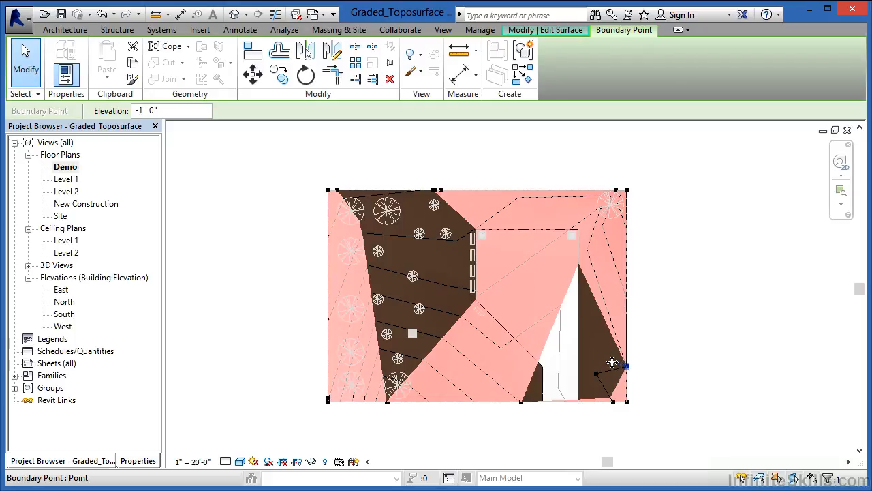
{"action": "left_click_drag", "start_coordinate": [603, 353], "coordinate": [602, 348]}
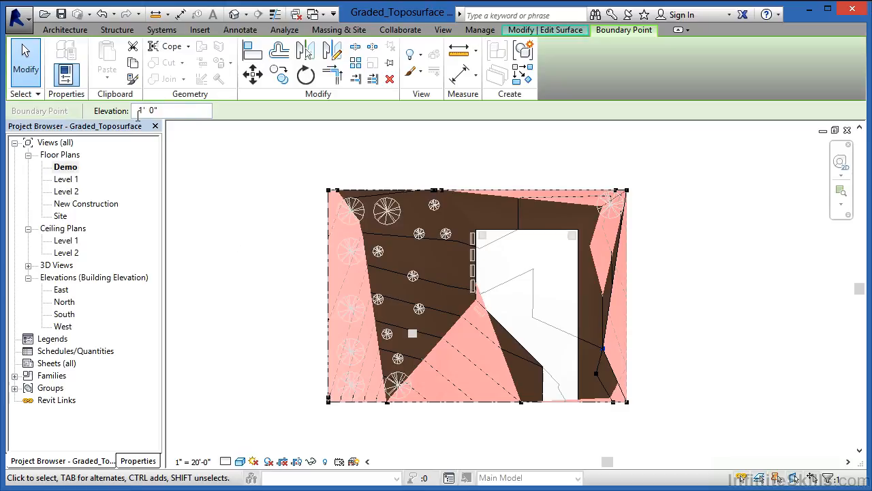
Set the elevation of the moved east boundary point to 0 and finish the surface edit.
{"action": "left_click_drag", "start_coordinate": [166, 110], "coordinate": [100, 109]}
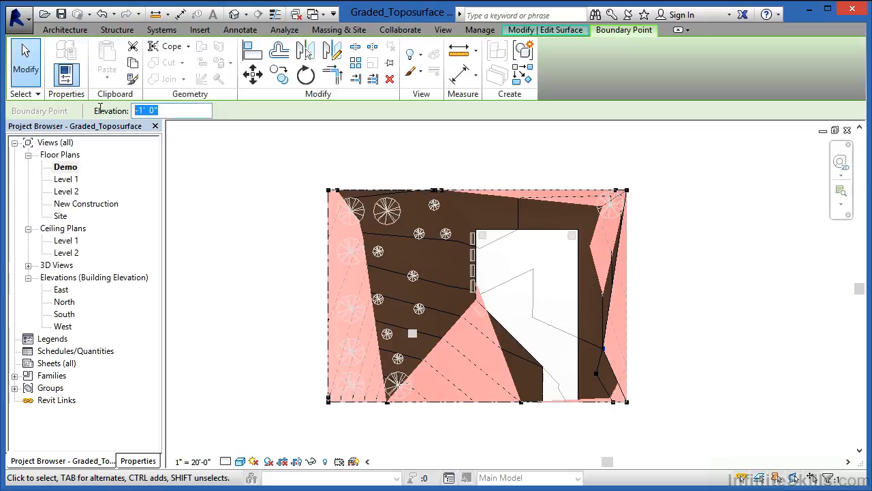
{"action": "type", "text": "0"}
{"action": "key", "text": "Return"}
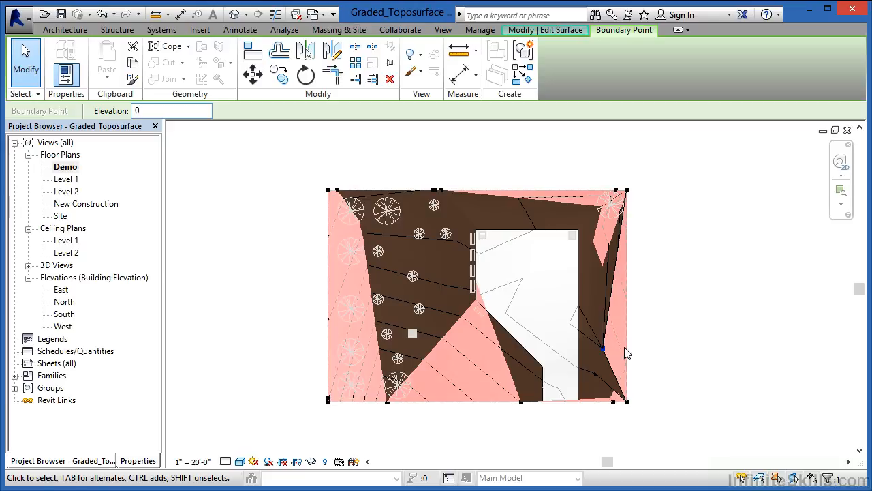
{"action": "left_click", "coordinate": [666, 191]}
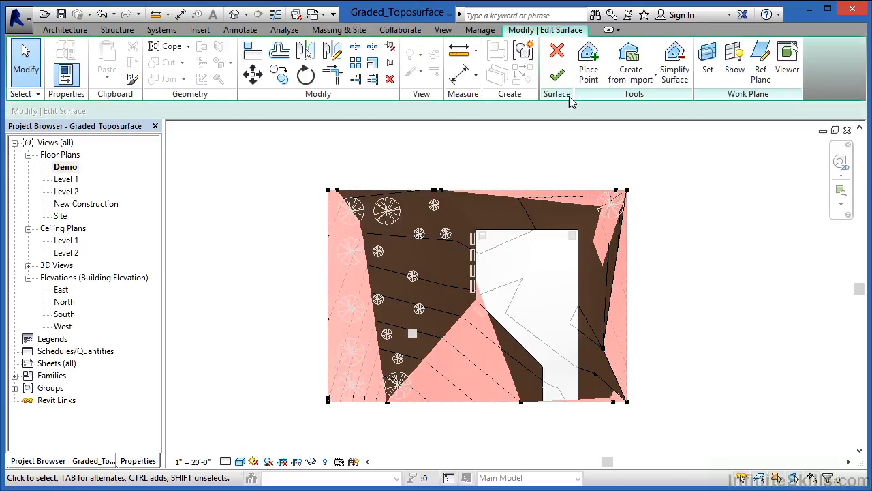
{"action": "left_click", "coordinate": [557, 75]}
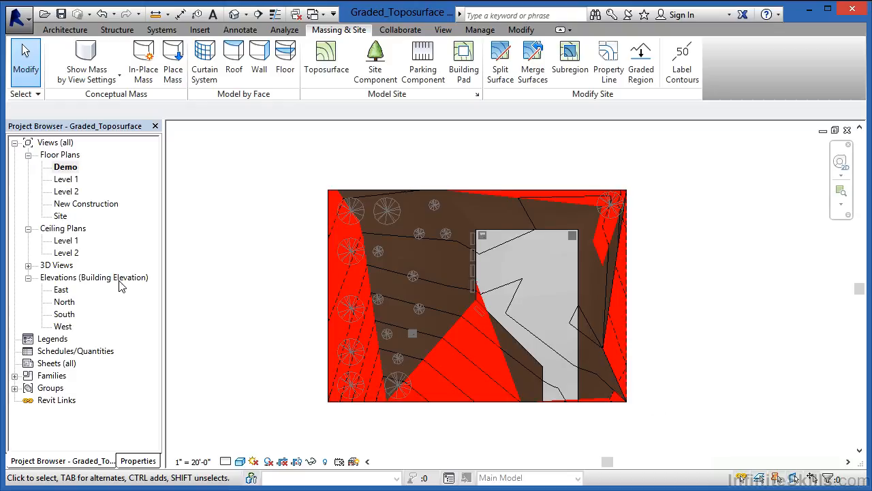
Select the graded toposurface in the New Construction plan and compare it with the Site and Demo plans, ending in New Construction.
{"action": "double_click", "coordinate": [70, 204]}
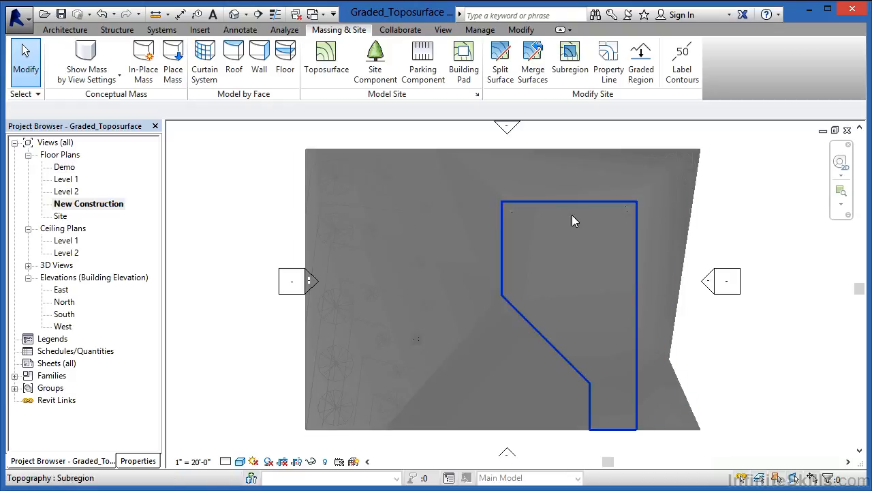
{"action": "left_click", "coordinate": [596, 158]}
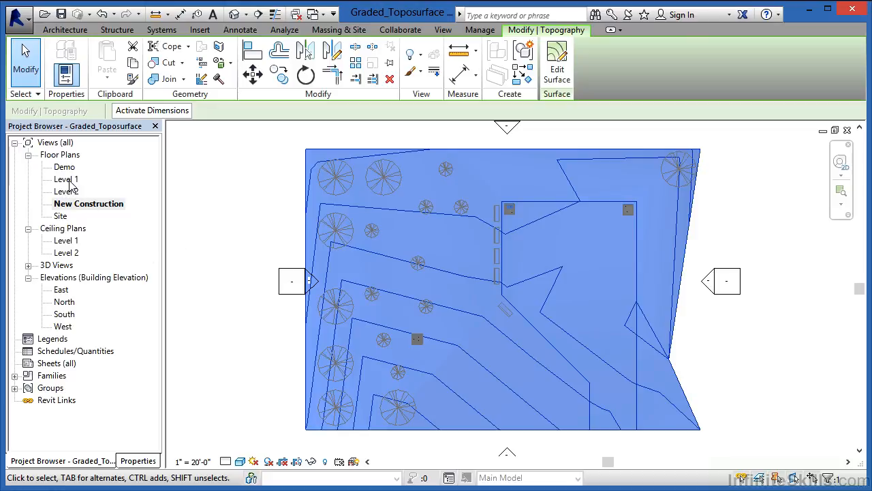
{"action": "double_click", "coordinate": [61, 217]}
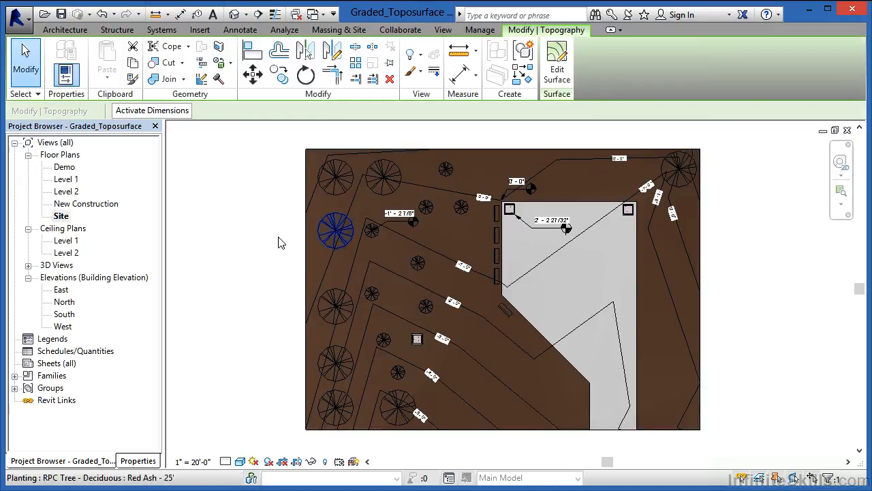
{"action": "double_click", "coordinate": [65, 168]}
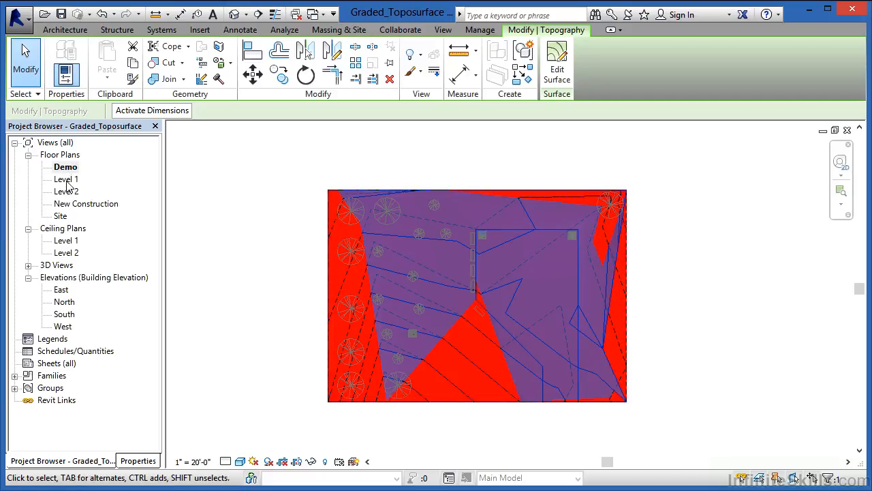
{"action": "double_click", "coordinate": [74, 203]}
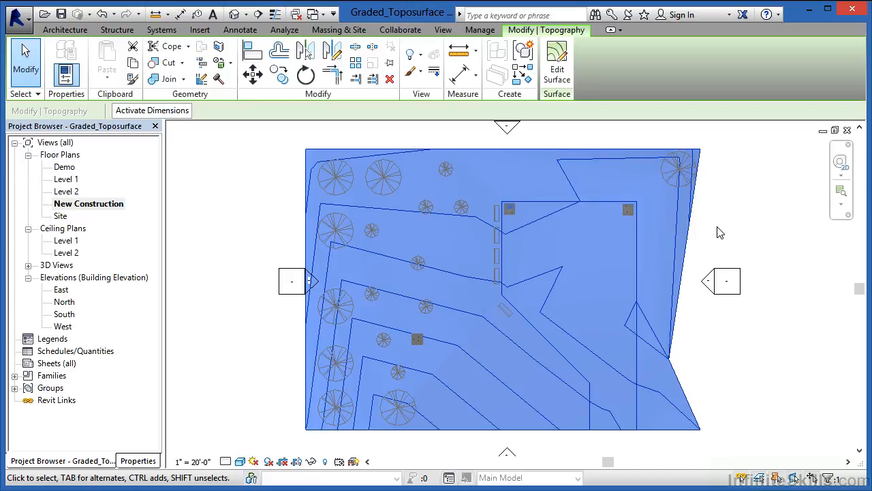
Set the graded toposurface's Phase Created to New Construction, accept the matching subregion phase, and deselect the surface.
{"action": "left_click", "coordinate": [342, 31]}
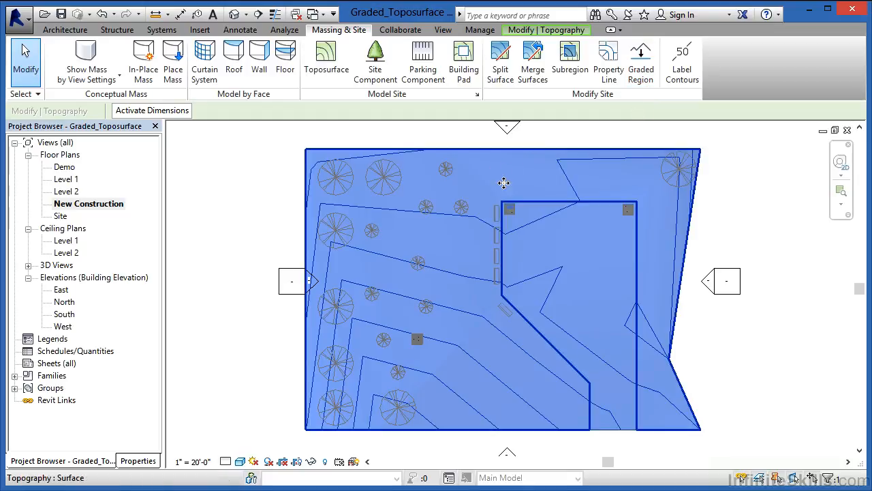
{"action": "left_click", "coordinate": [135, 461]}
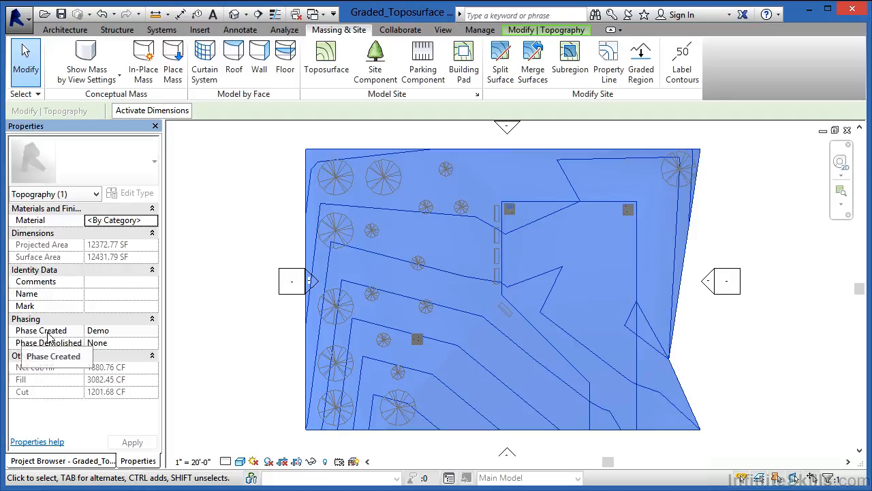
{"action": "left_click", "coordinate": [140, 331]}
{"action": "left_click", "coordinate": [154, 332]}
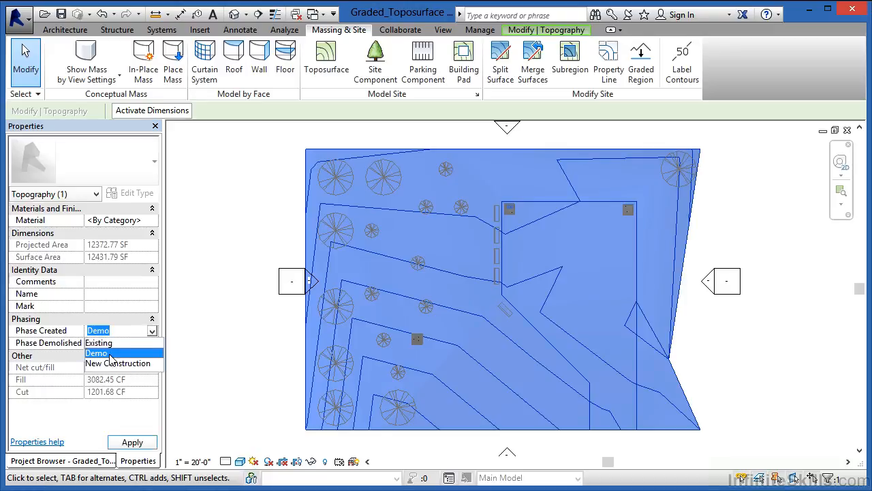
{"action": "left_click", "coordinate": [113, 361]}
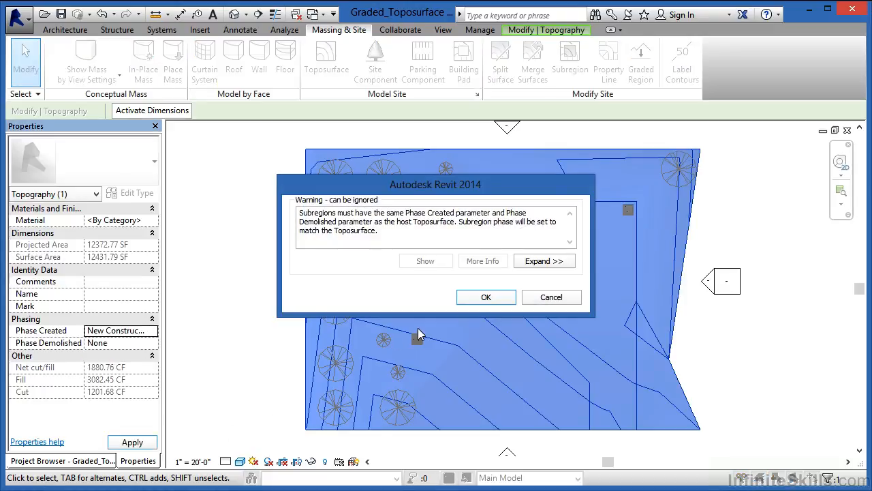
{"action": "left_click", "coordinate": [484, 297]}
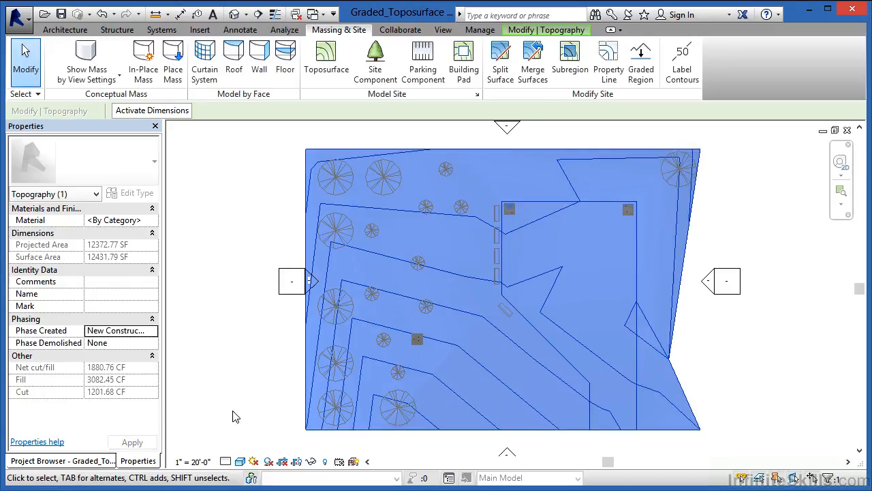
{"action": "left_click", "coordinate": [237, 414]}
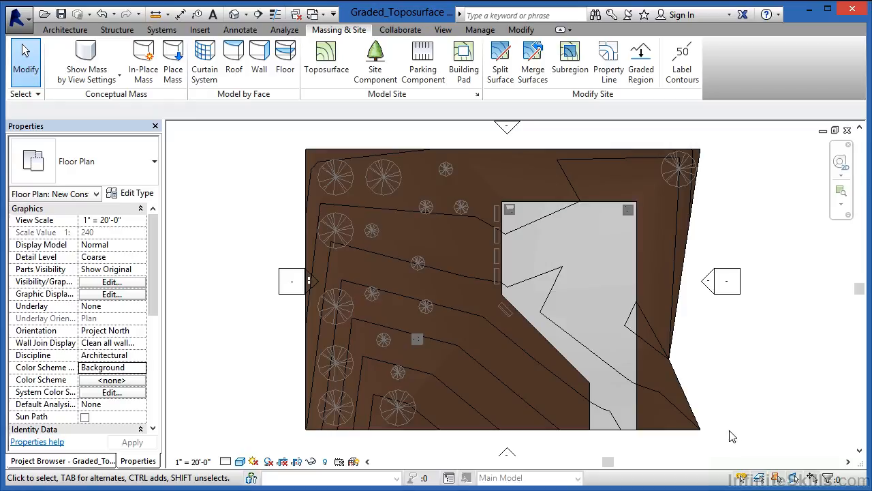
Compare the toposurface in the Site, Demo and New Construction floor plans after the phase change.
{"action": "left_click", "coordinate": [89, 460]}
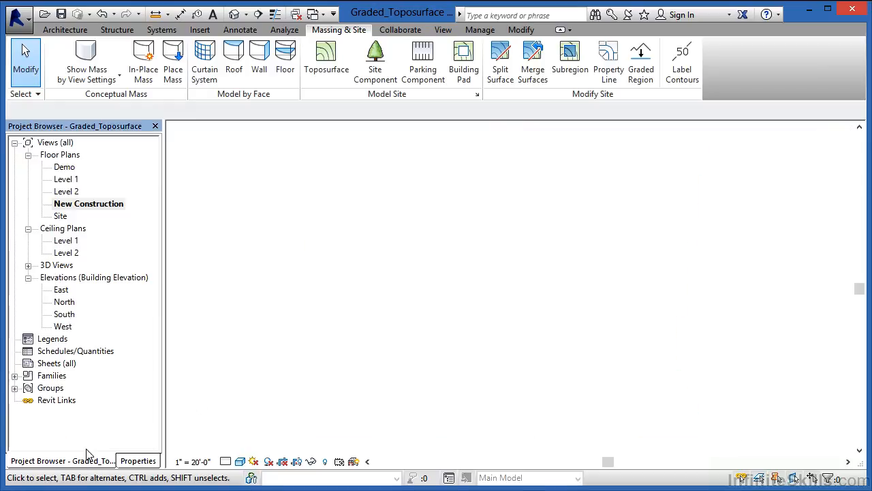
{"action": "double_click", "coordinate": [60, 216]}
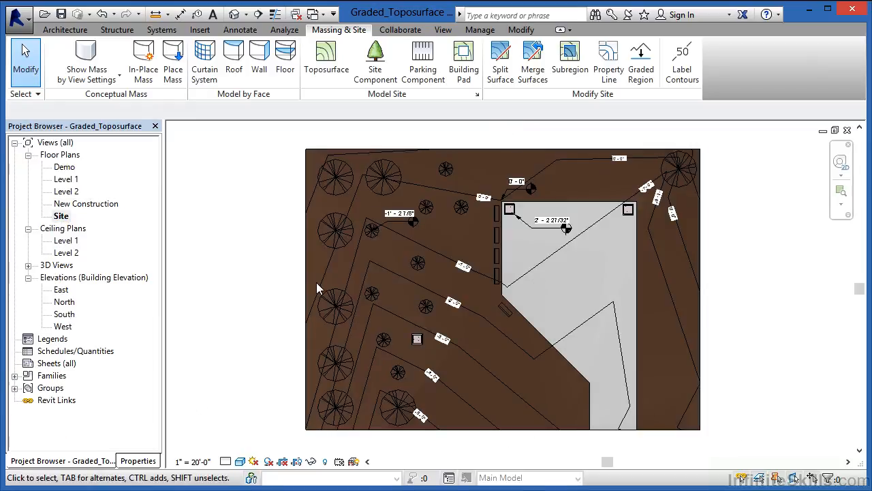
{"action": "double_click", "coordinate": [65, 167]}
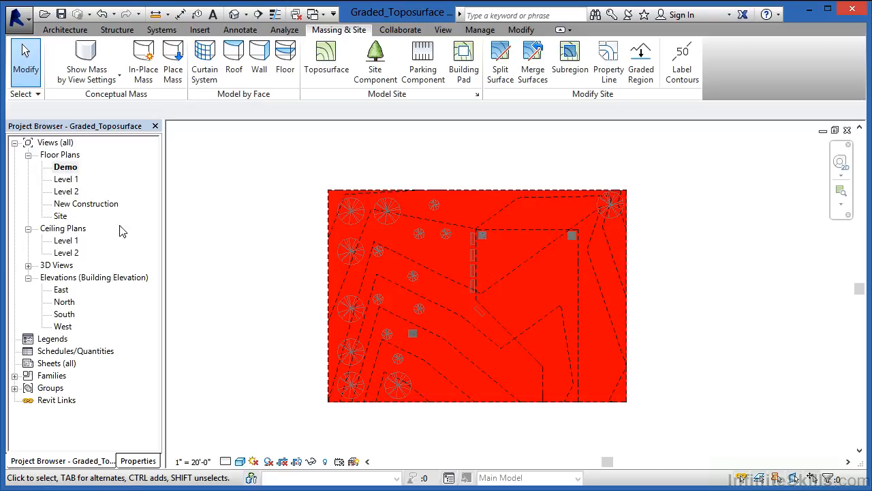
{"action": "double_click", "coordinate": [86, 203]}
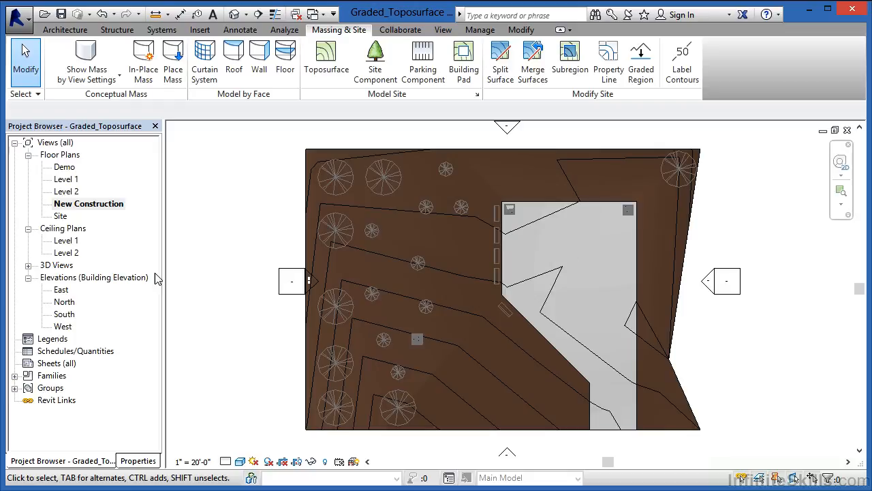
{"action": "double_click", "coordinate": [60, 215]}
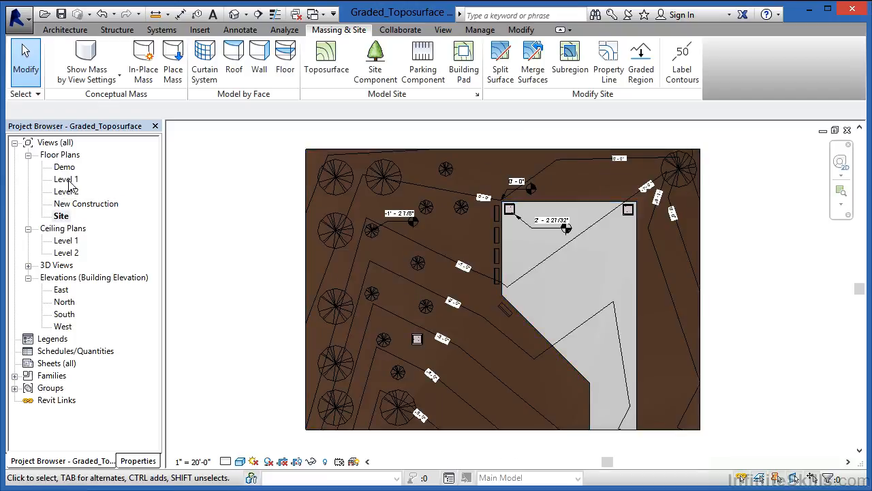
{"action": "double_click", "coordinate": [63, 204]}
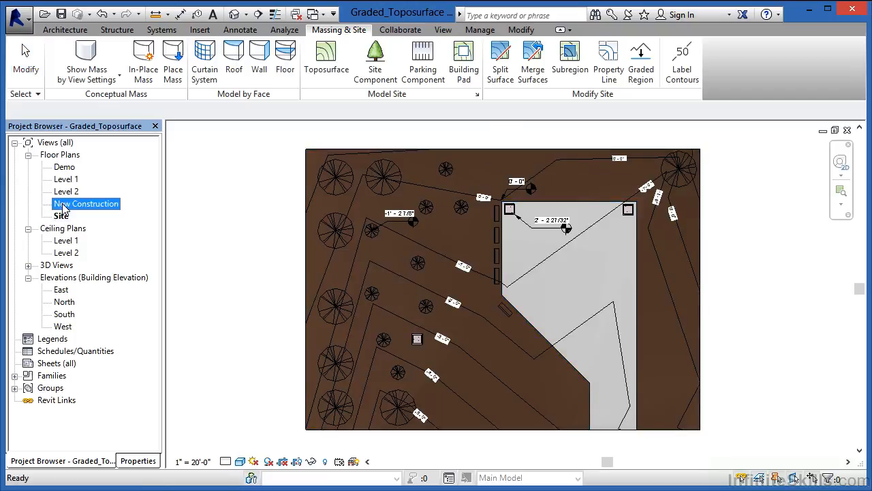